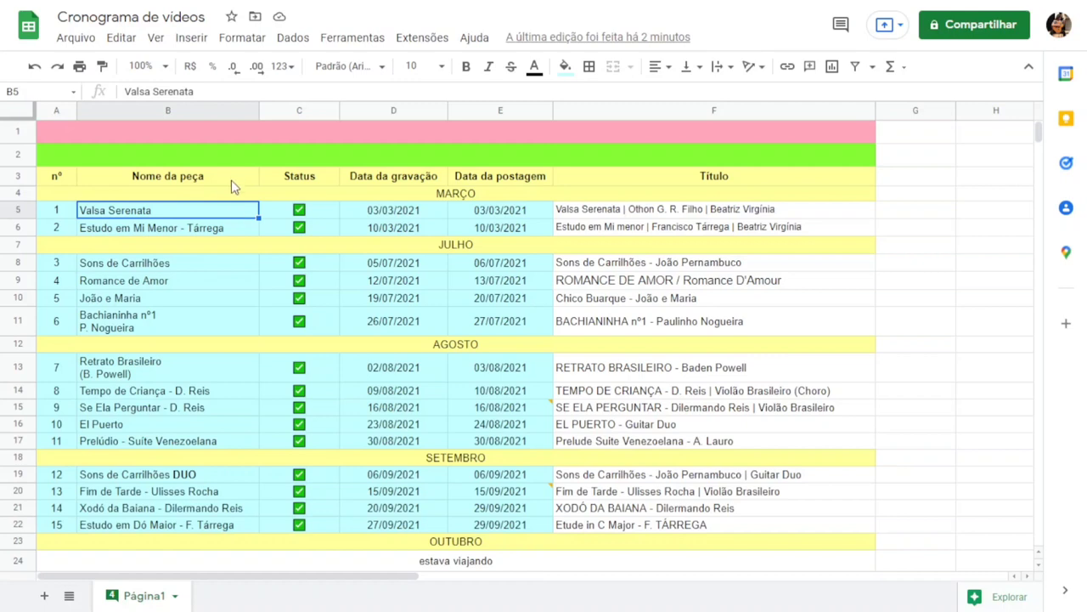
Review the header cells for status, recording date, posting date and title in row 3 of the schedule.
left_click(331, 181)
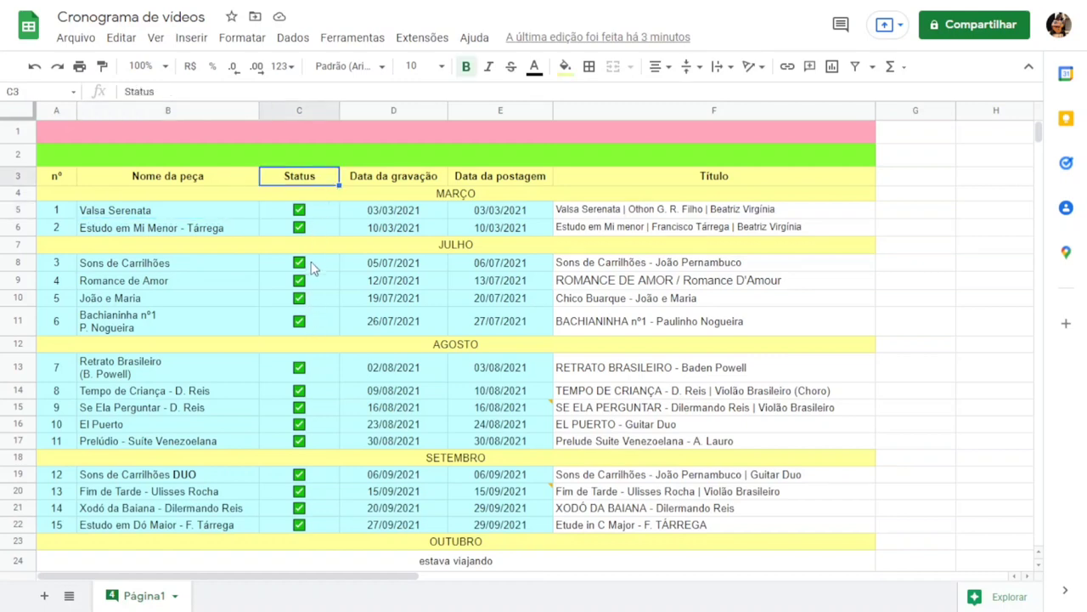
left_click(443, 178)
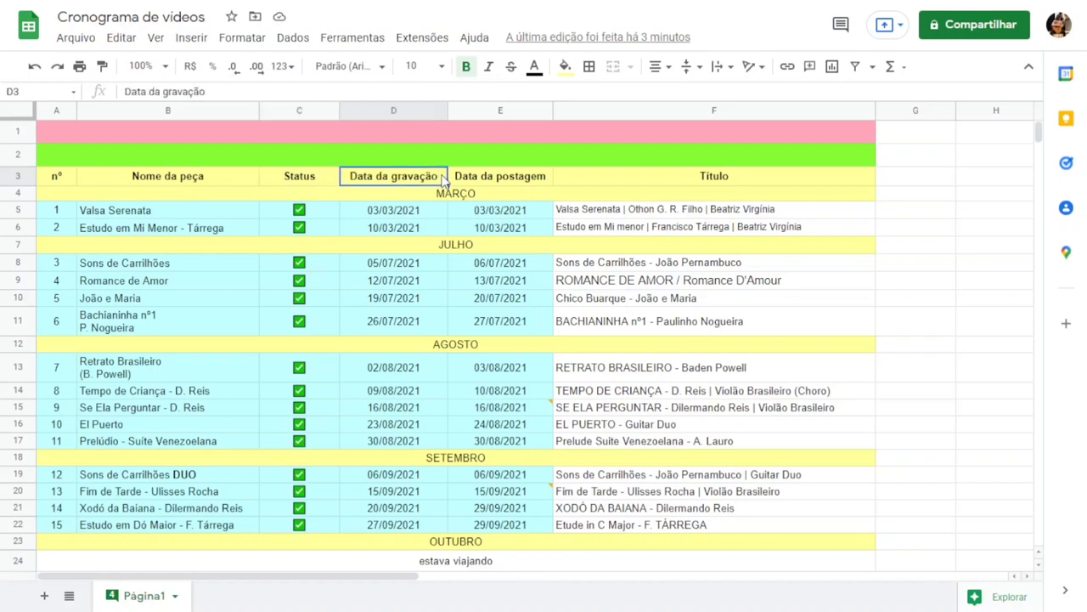
left_click(546, 186)
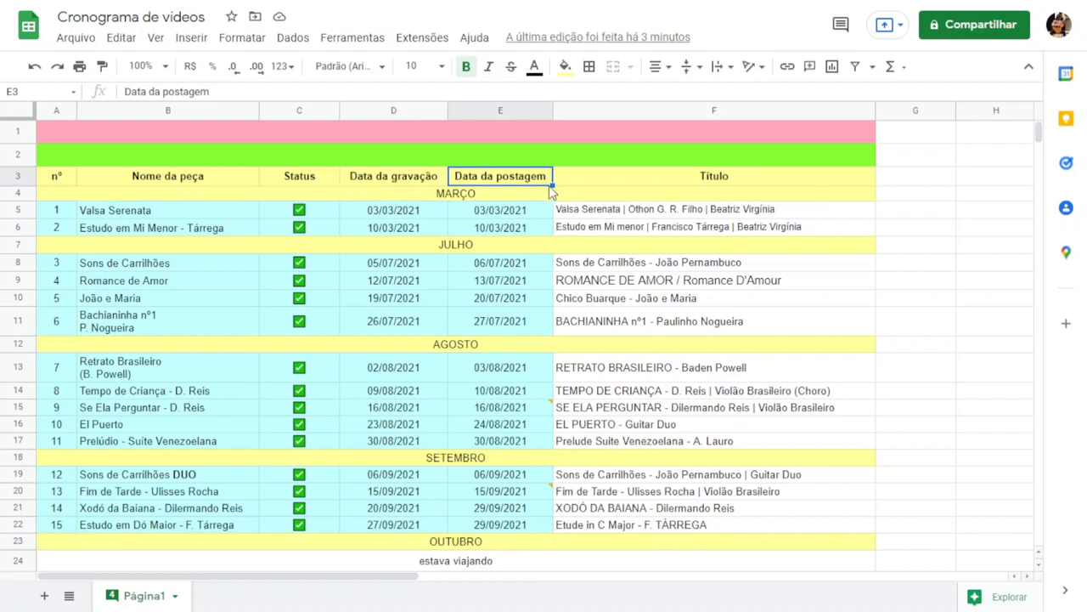
left_click(766, 181)
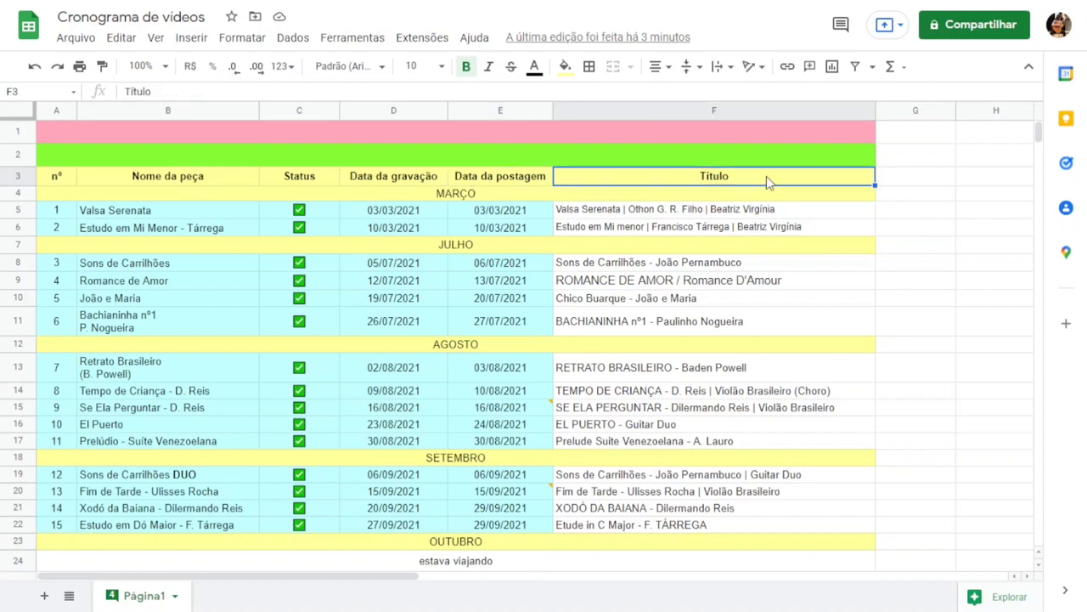
Examine how the video titles are written in the Título column, including the "Violão Brasileiro (Choro)" ending for Tempo de Criança.
left_click(819, 220)
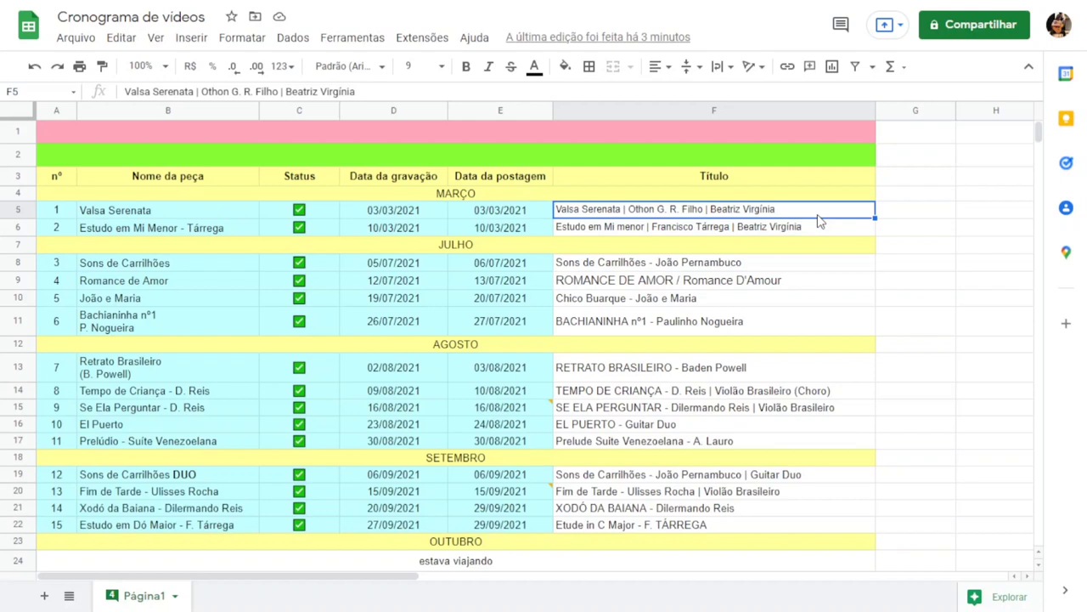
key("Down")
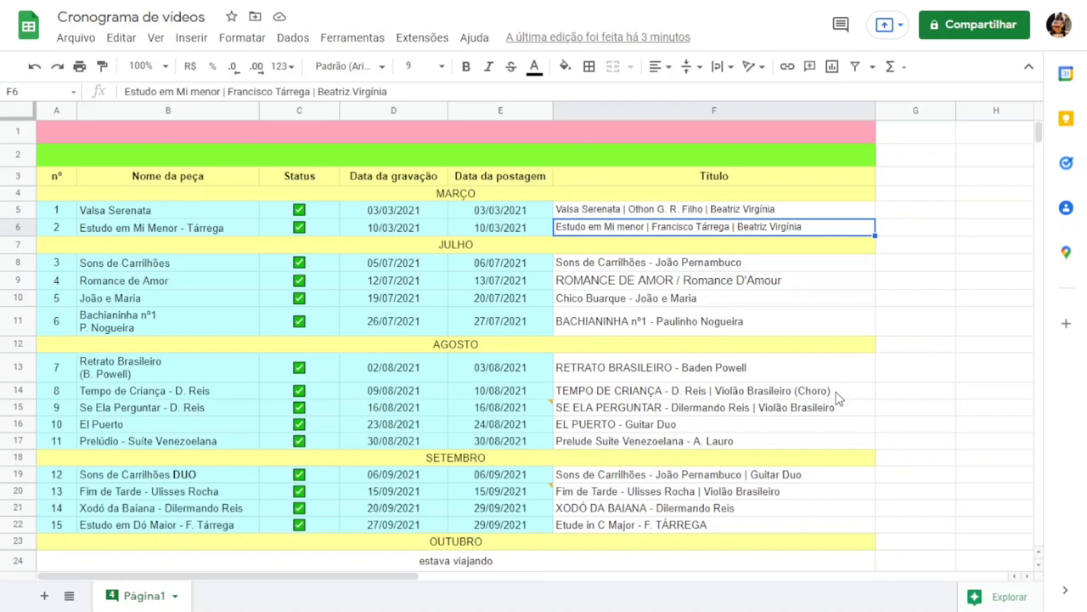
left_click(836, 394)
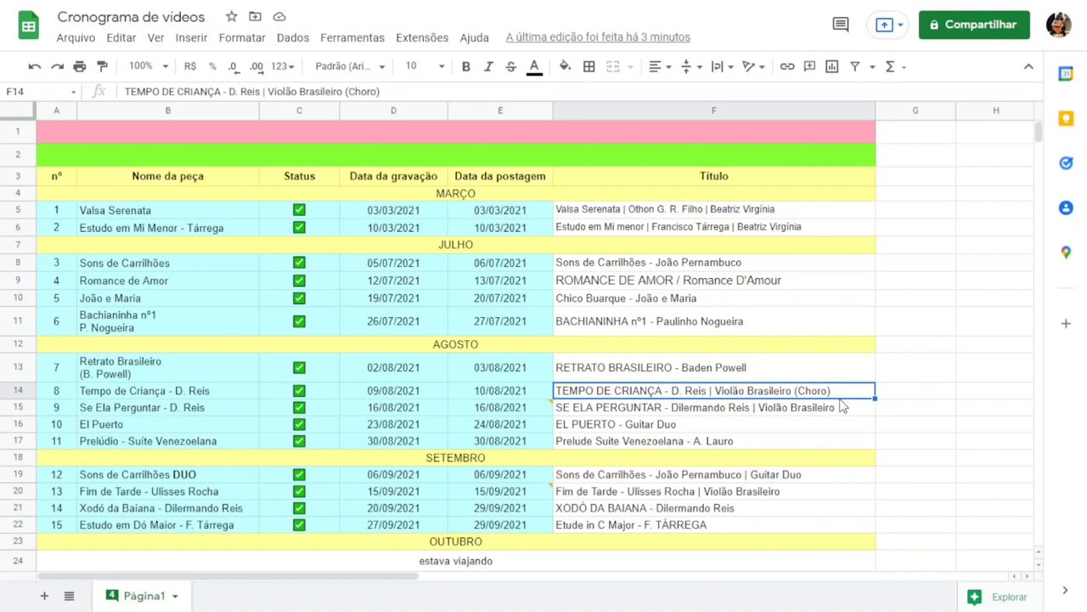
double_click(746, 393)
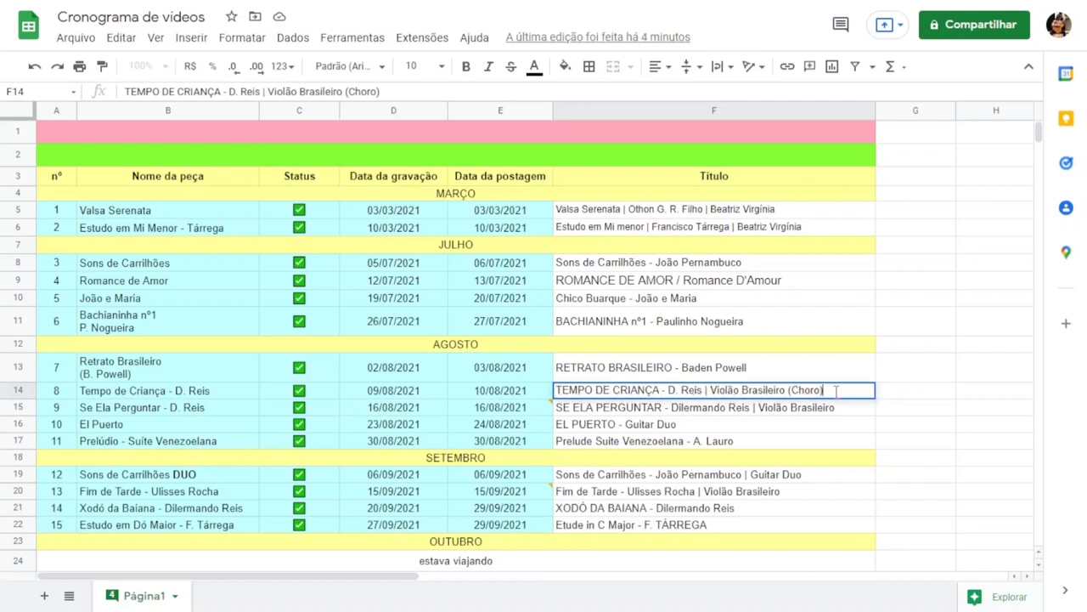
left_click_drag(829, 392, 710, 391)
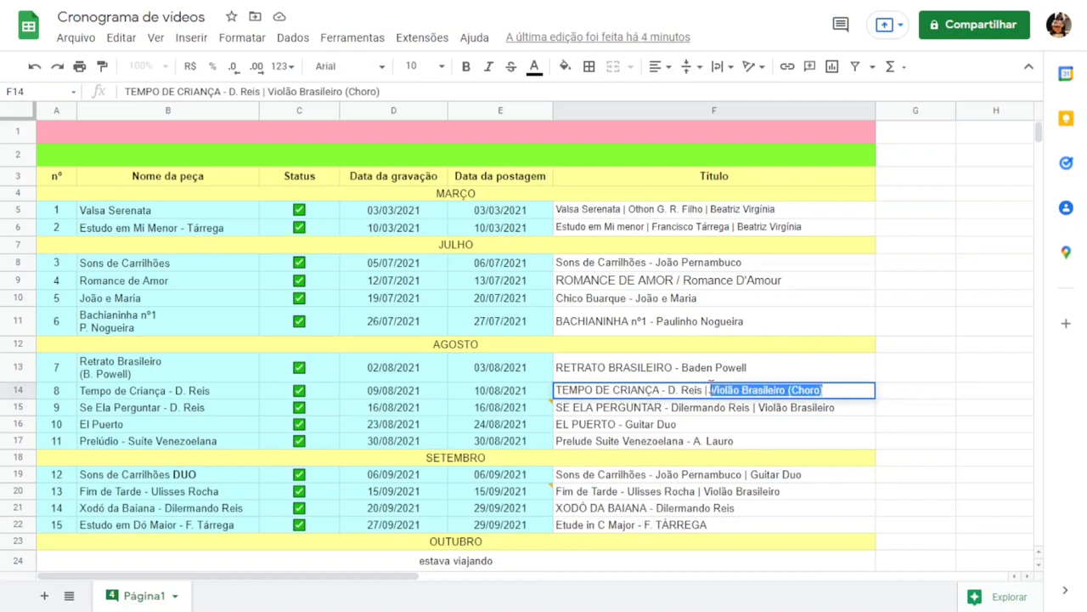
left_click(891, 396)
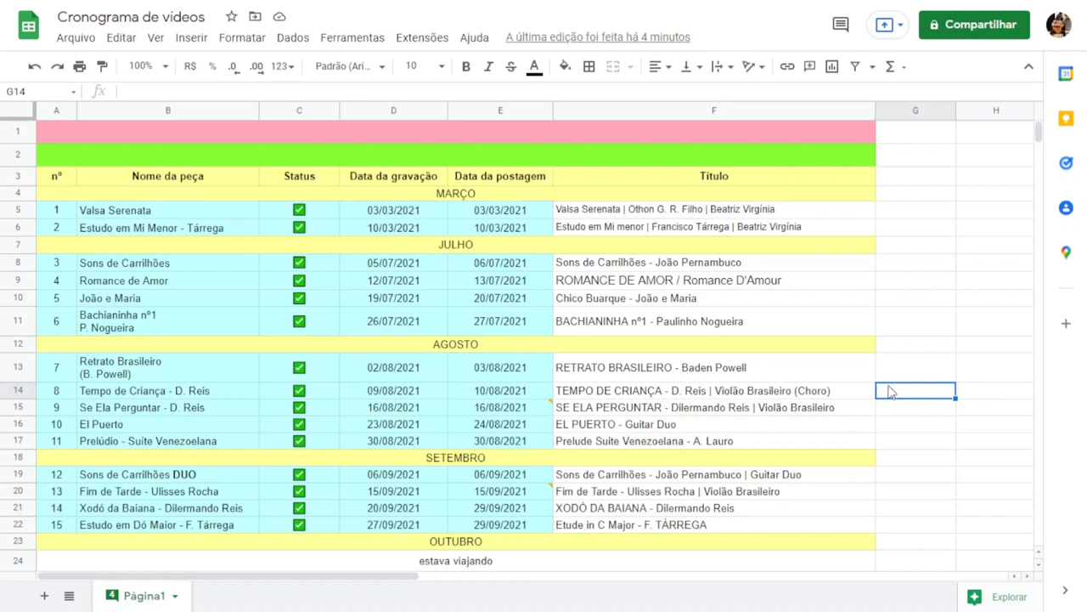
left_click(909, 348)
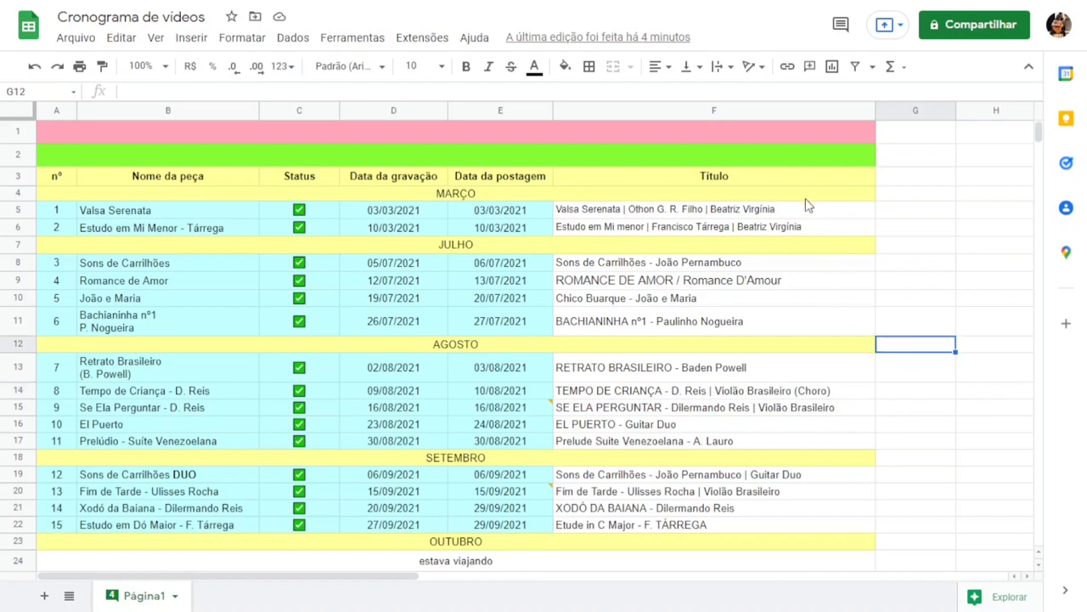
left_click(749, 178)
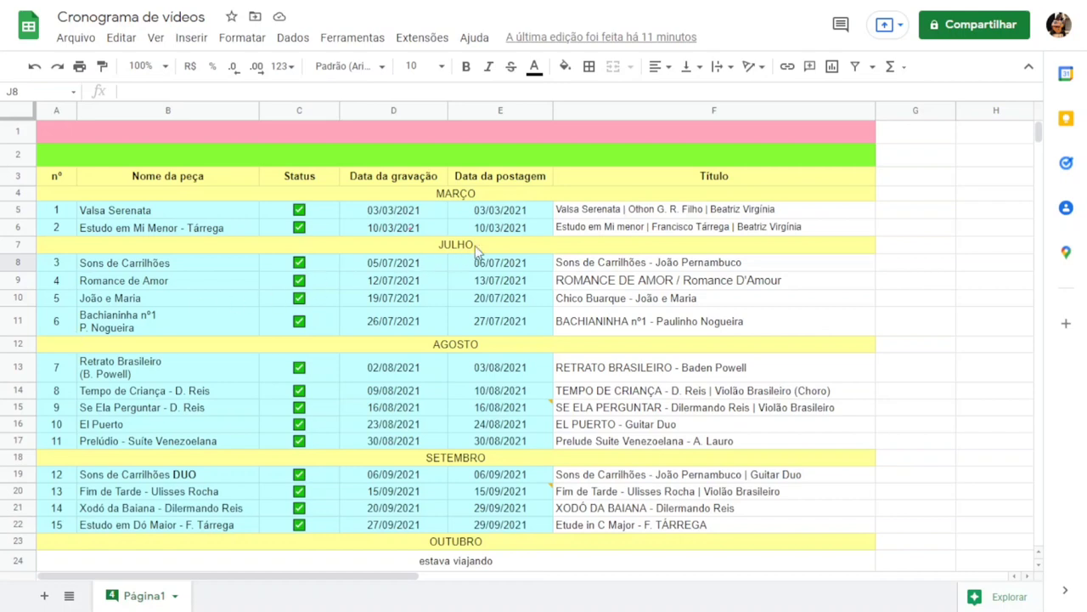
Go through the pieces listed under JULHO, from Sons de Carrilhões to Bachianinha nº1, and the first July title.
left_click_drag(408, 229, 454, 219)
left_click(535, 249)
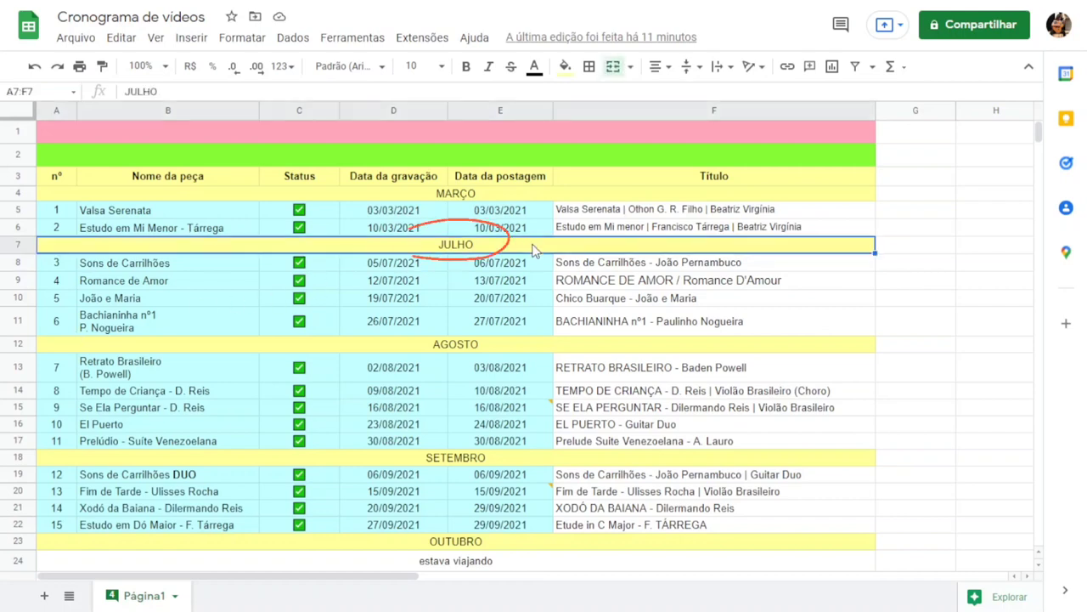
left_click(216, 265)
key("Down")
key("Down")
left_click(217, 265)
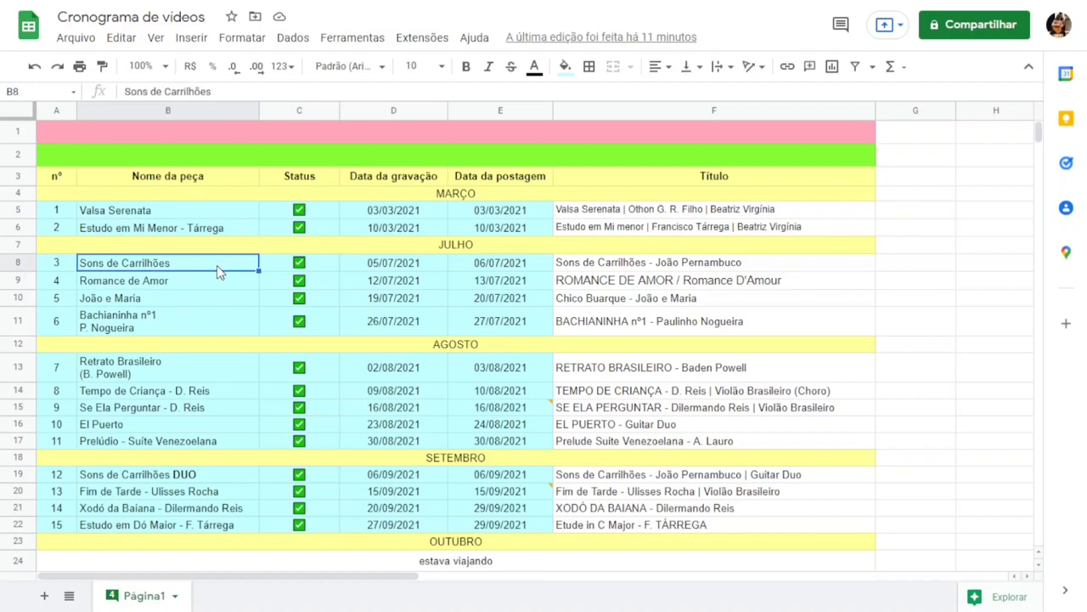
key("Down")
key("Down")
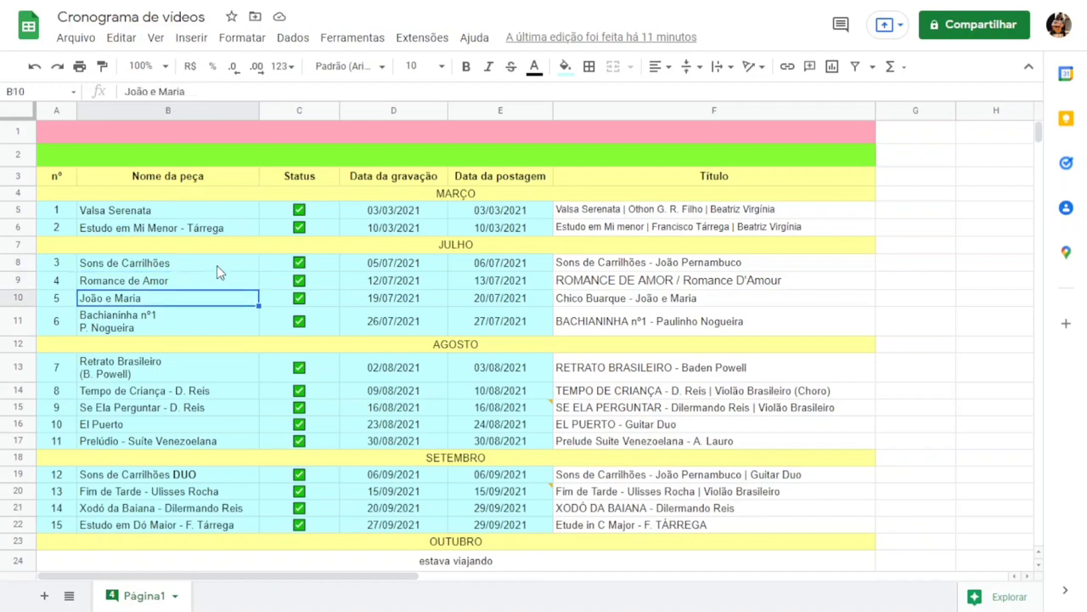
key("Down")
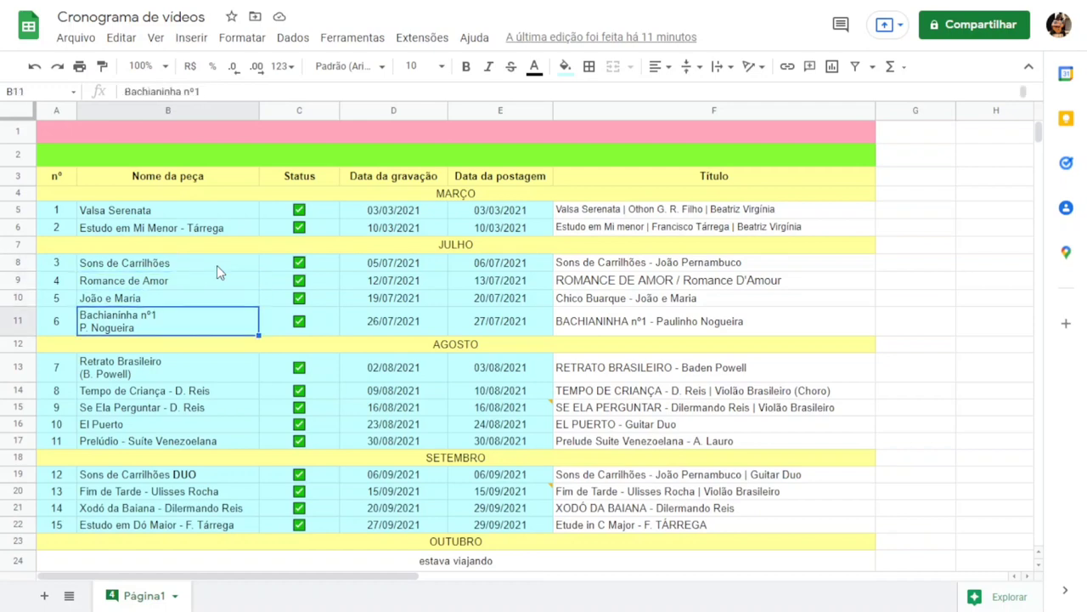
left_click(831, 266)
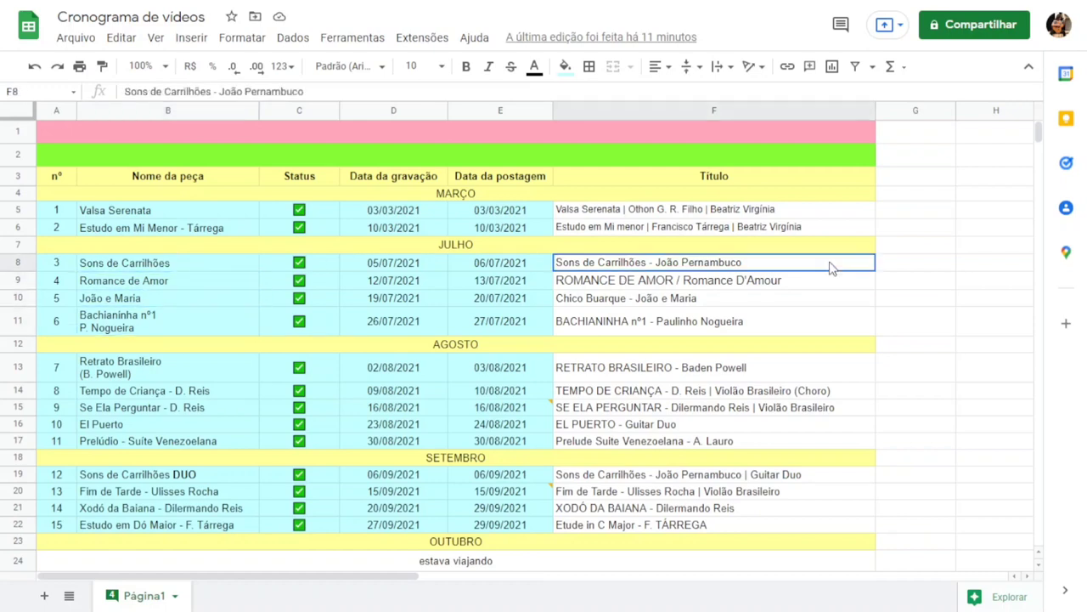
Compare the recording and posting dates of the July pieces, starting with Sons de Carrilhões.
left_click(227, 269)
left_click(548, 269)
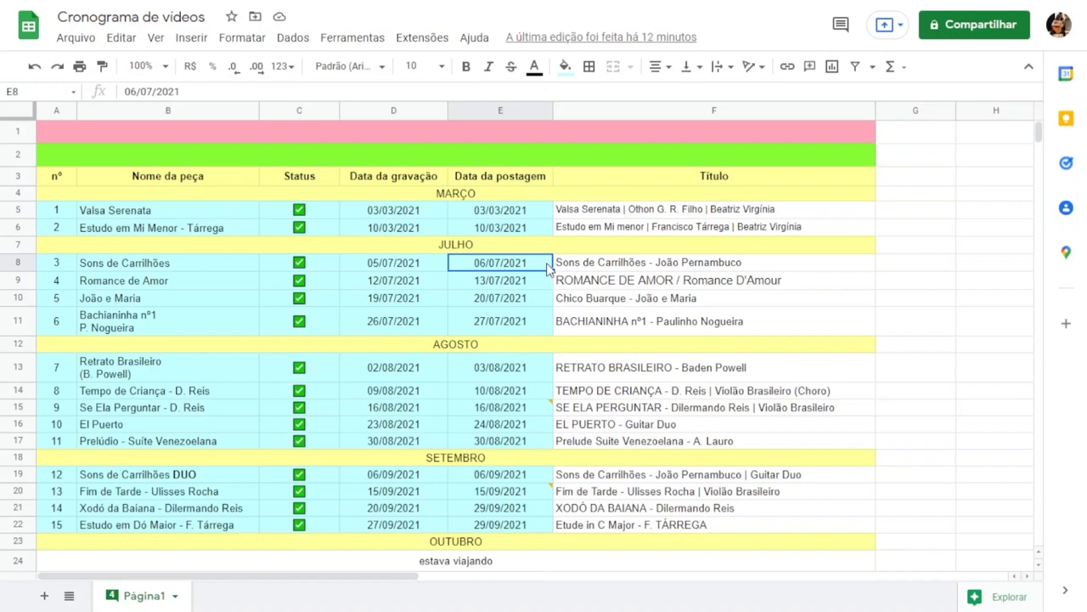
key("Down")
key("Down")
key("Down")
left_click(198, 266)
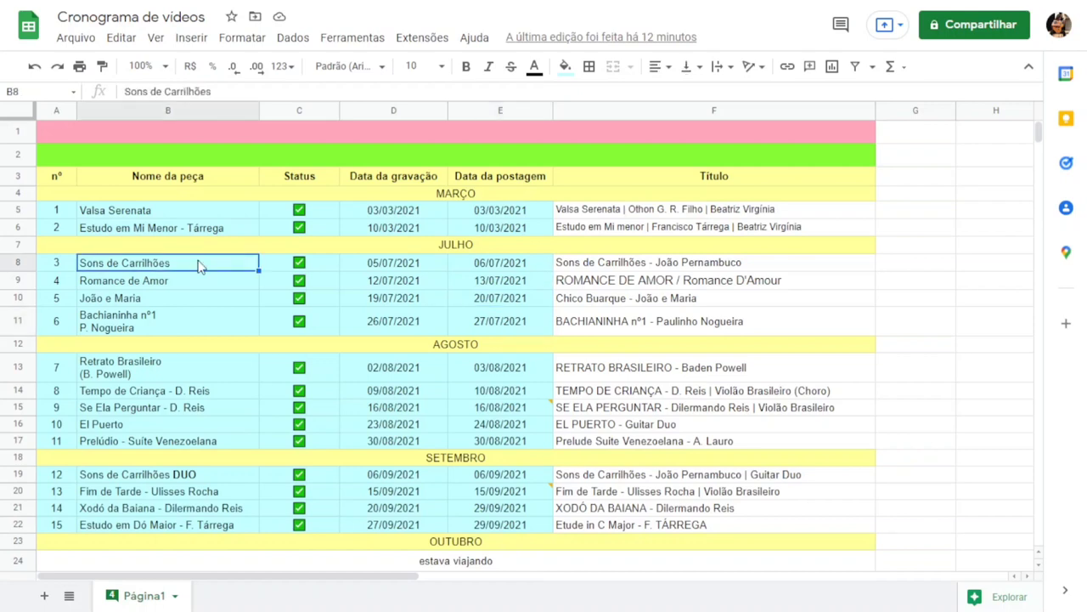
left_click(549, 268)
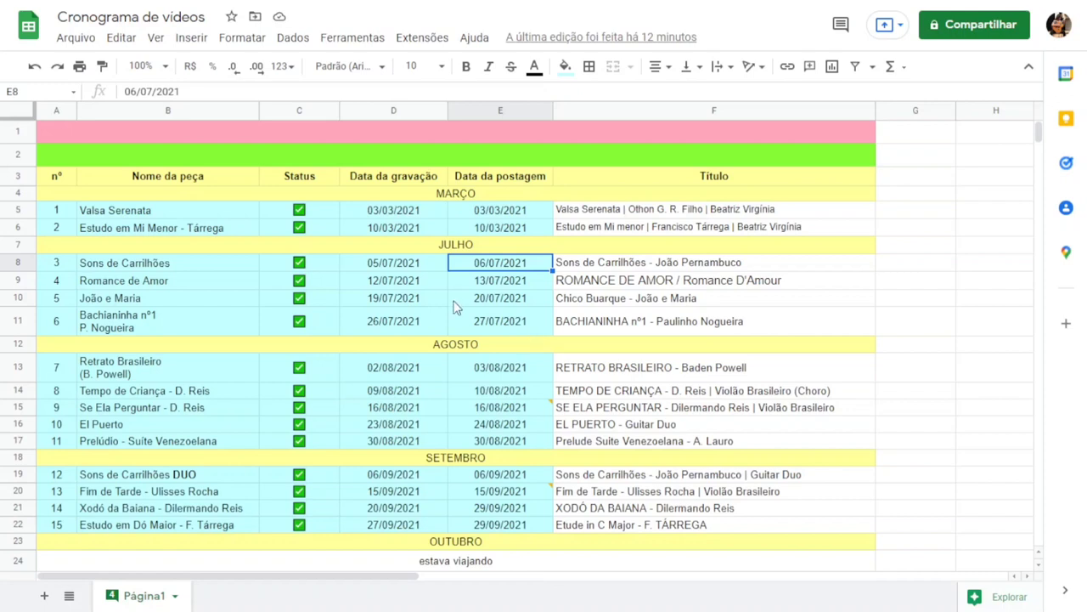
left_click(443, 266)
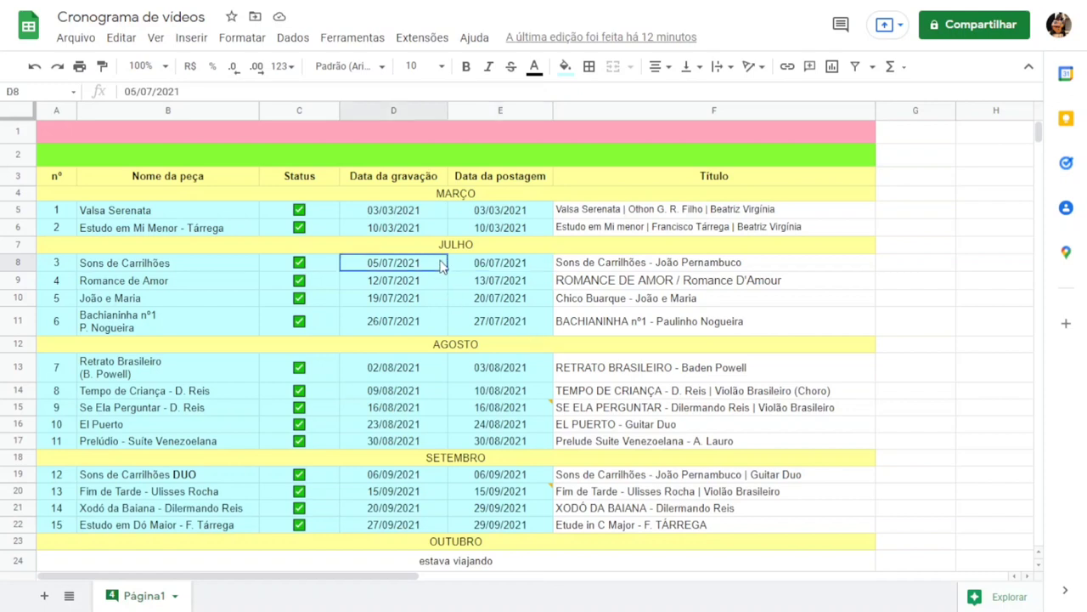
left_click(436, 182)
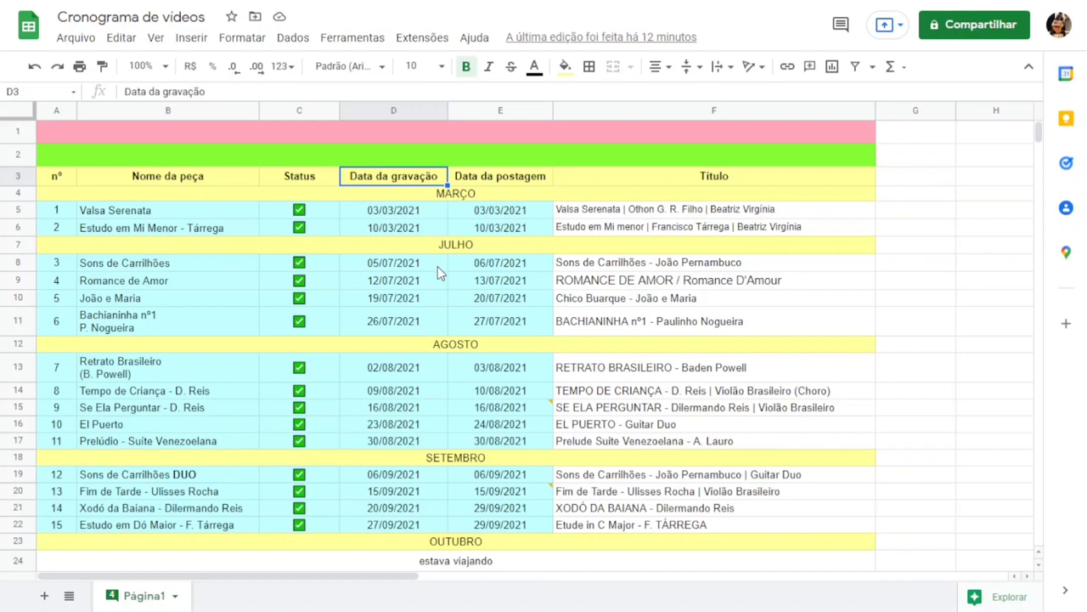
left_click(541, 265)
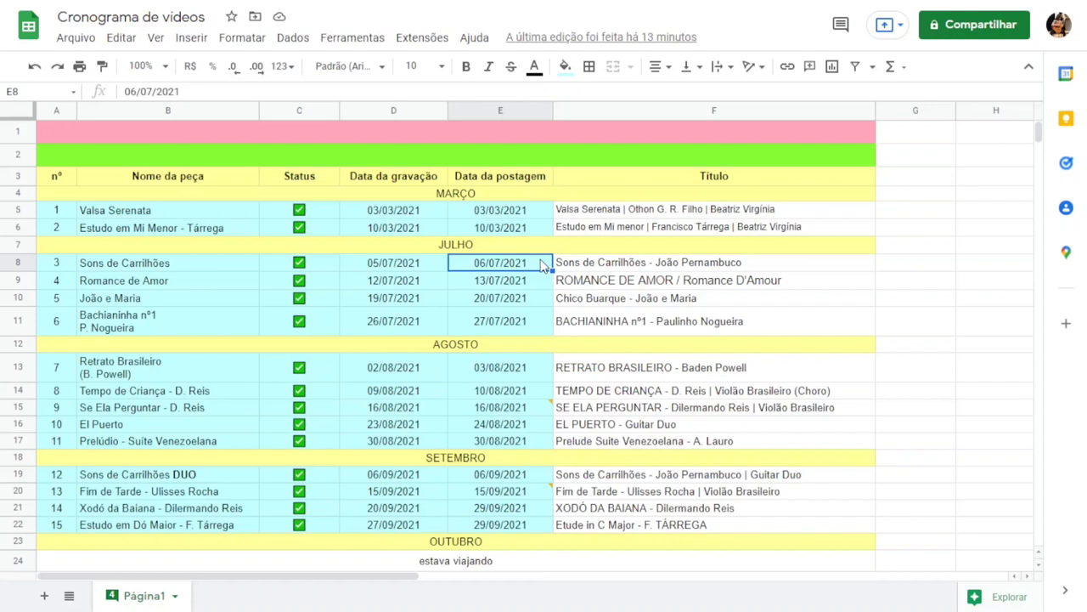
Go to the 2022 section and review the numbering of the January videos in rows 41 to 44.
scroll(541, 264, "down", 10)
left_click(584, 140)
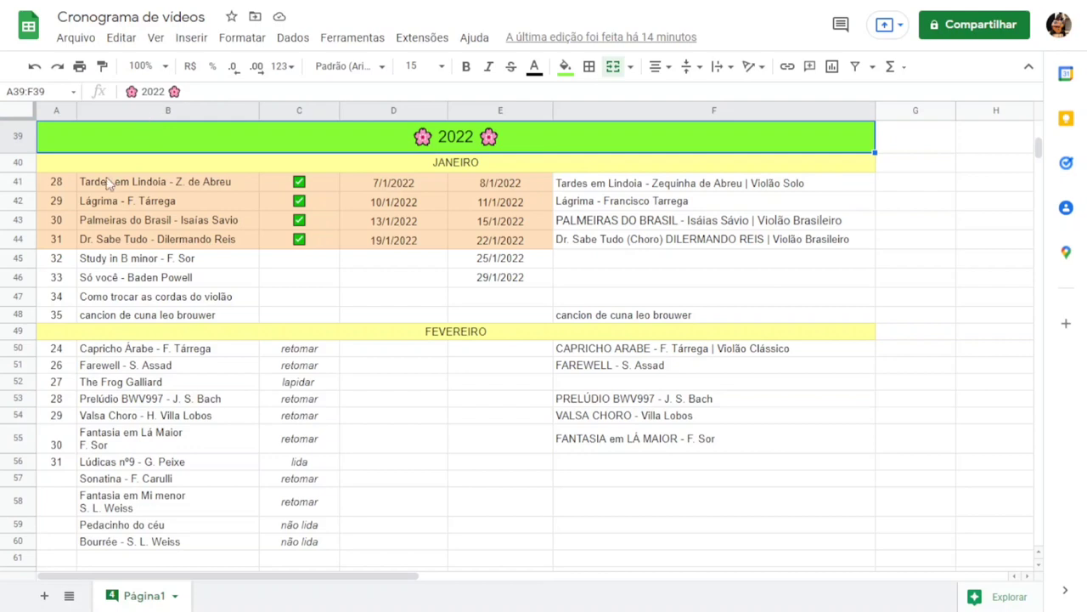
left_click(65, 184)
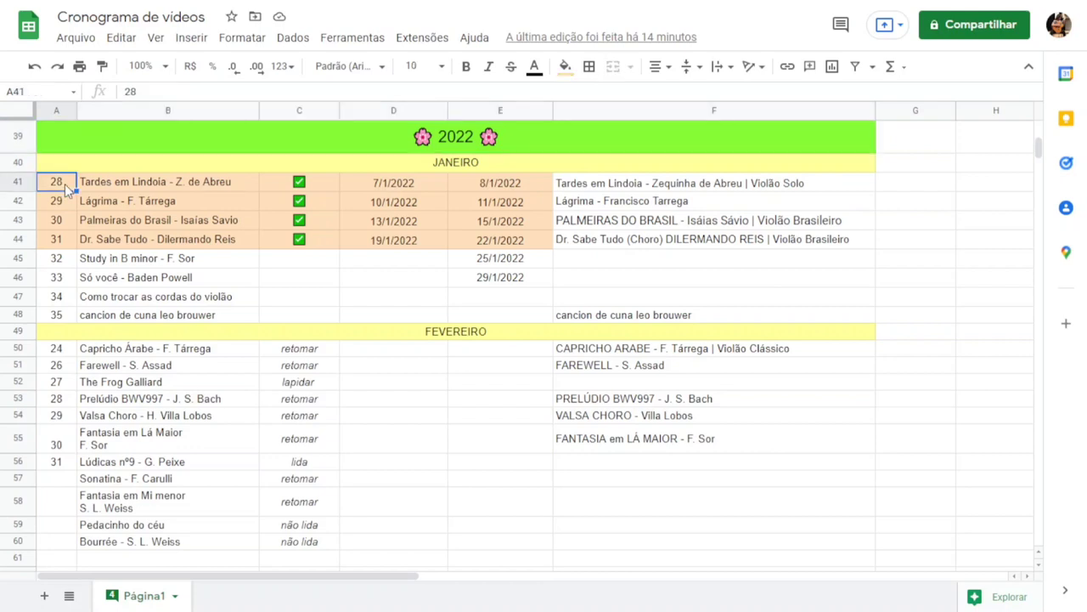
key("Down")
key("Down")
key("Down")
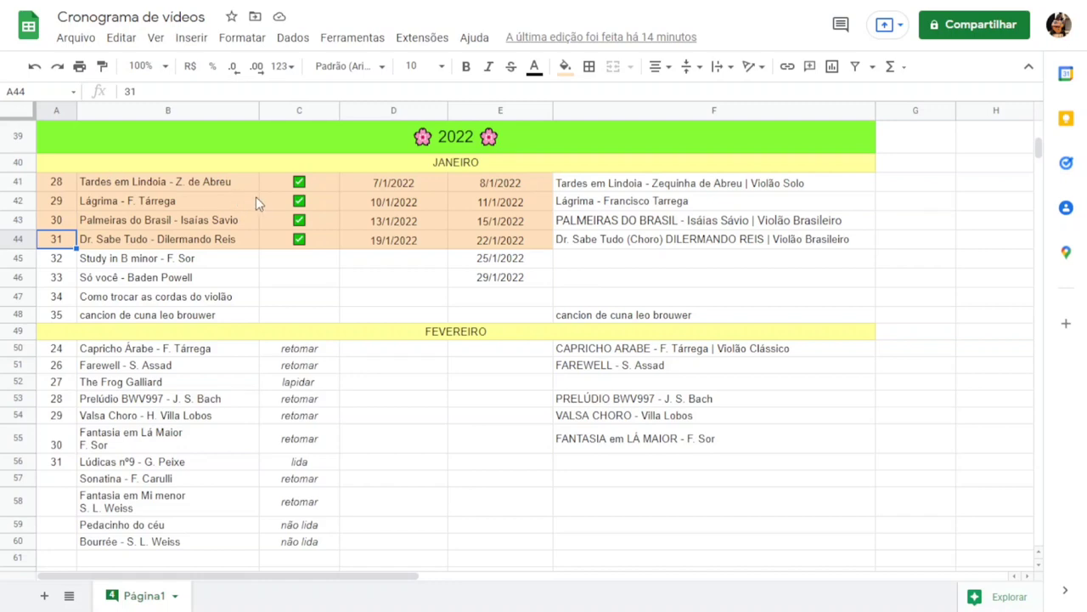
left_click(393, 414)
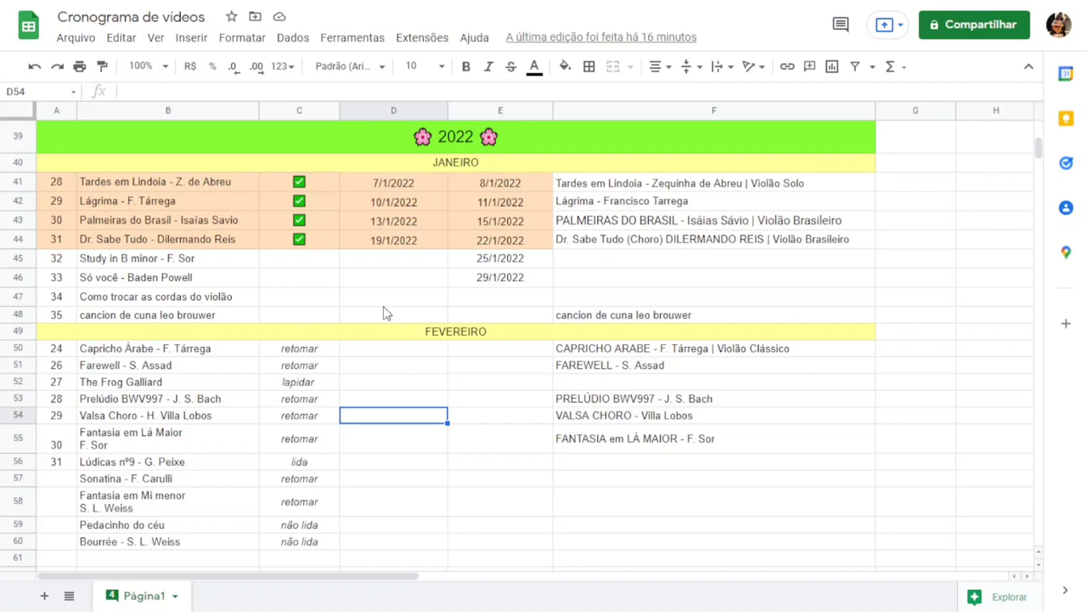
Review the pending pieces from January row 45 into the FEVEREIRO list, along with the first February status entries.
left_click(241, 264)
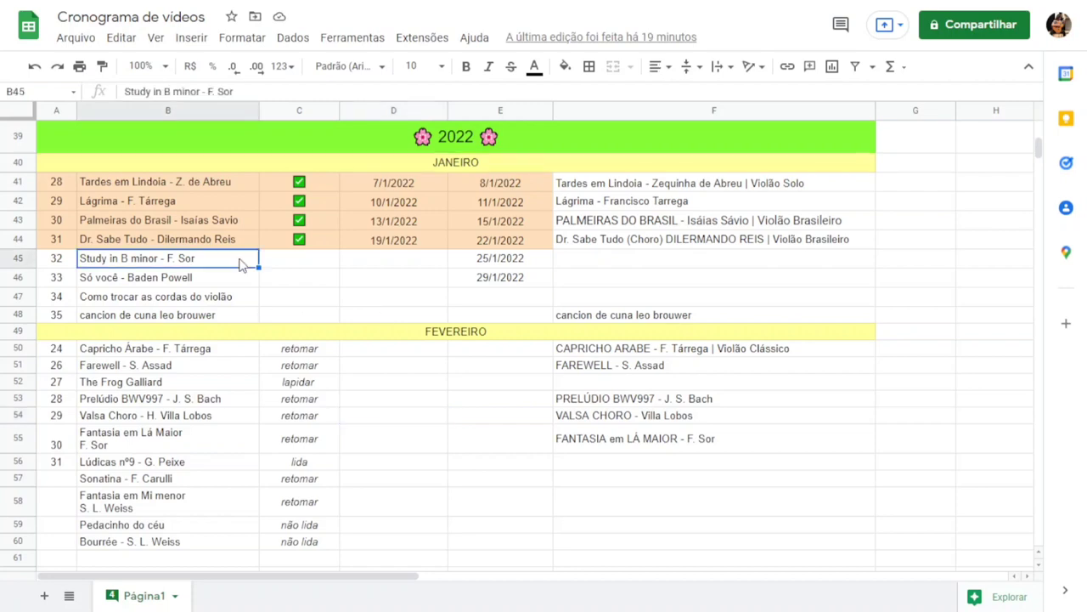
key("Down")
key("Down")
key("Down")
key("Down")
key("Down")
key("Down")
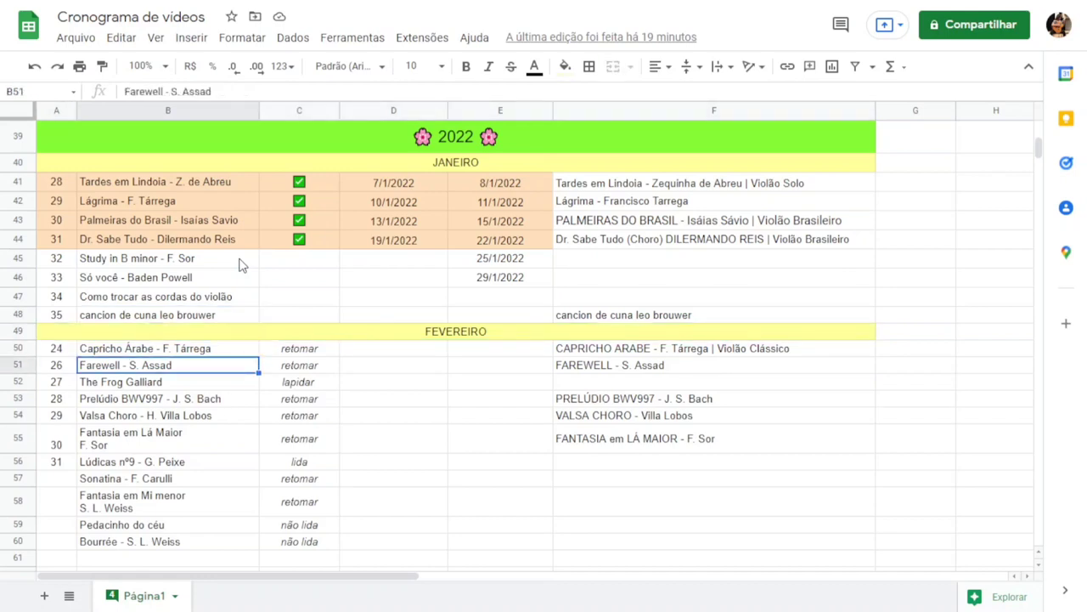
left_click(234, 264)
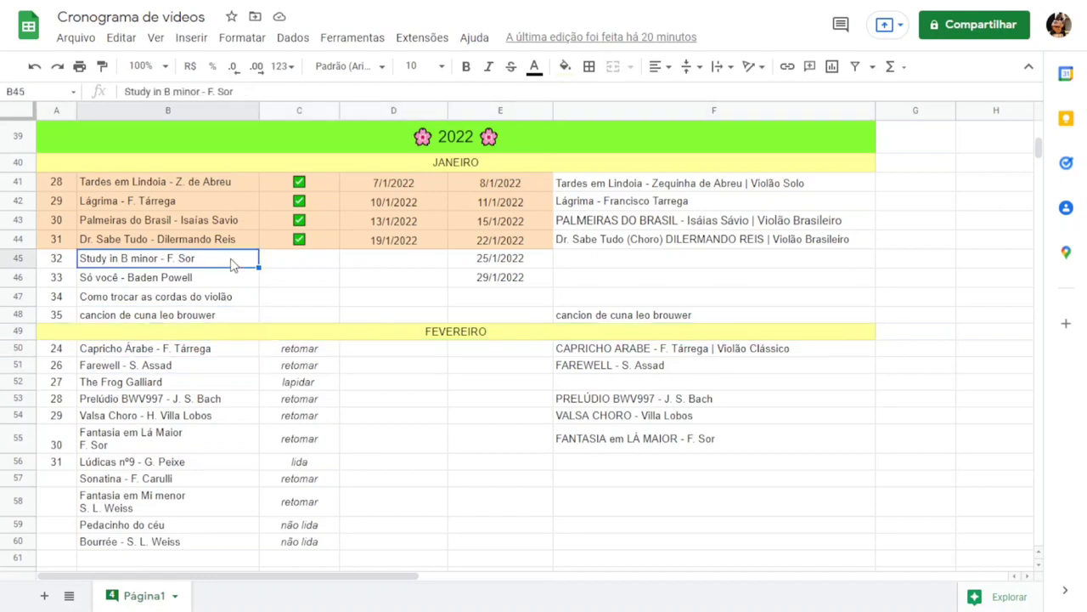
left_click(223, 355)
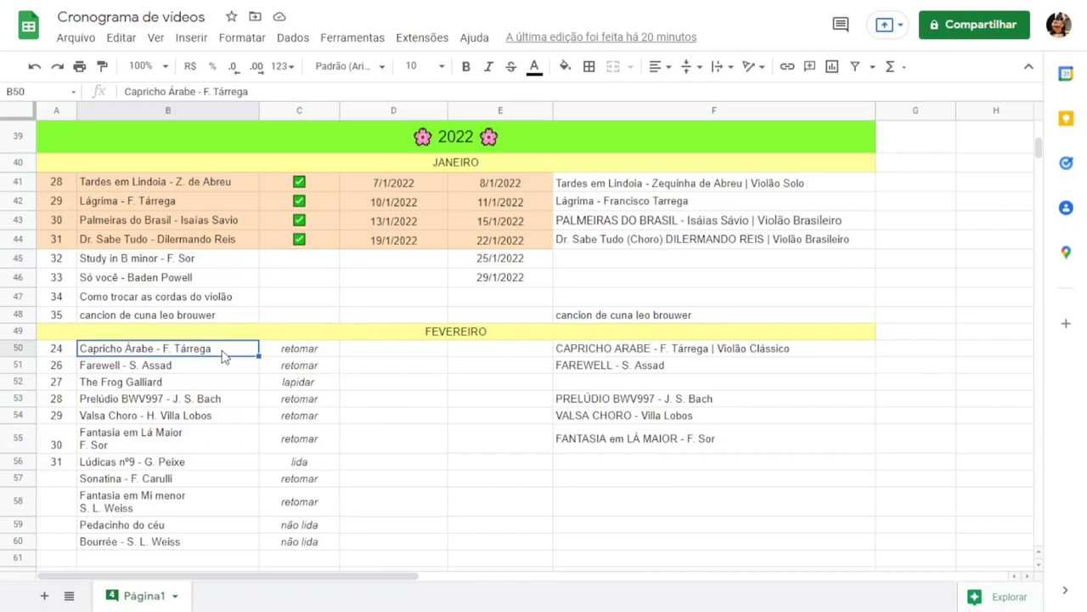
left_click(228, 265)
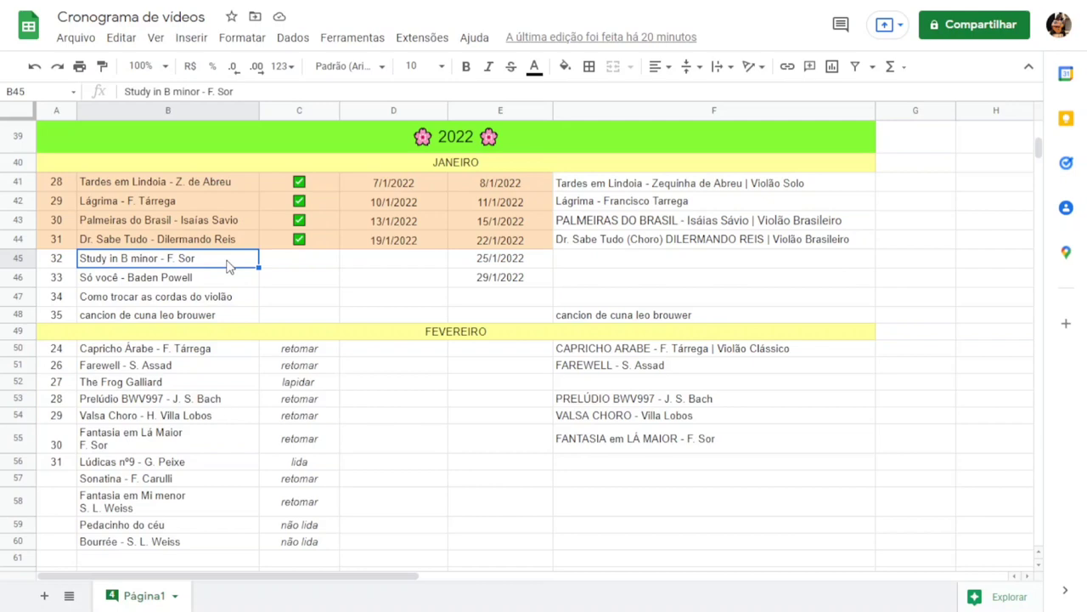
left_click(599, 543)
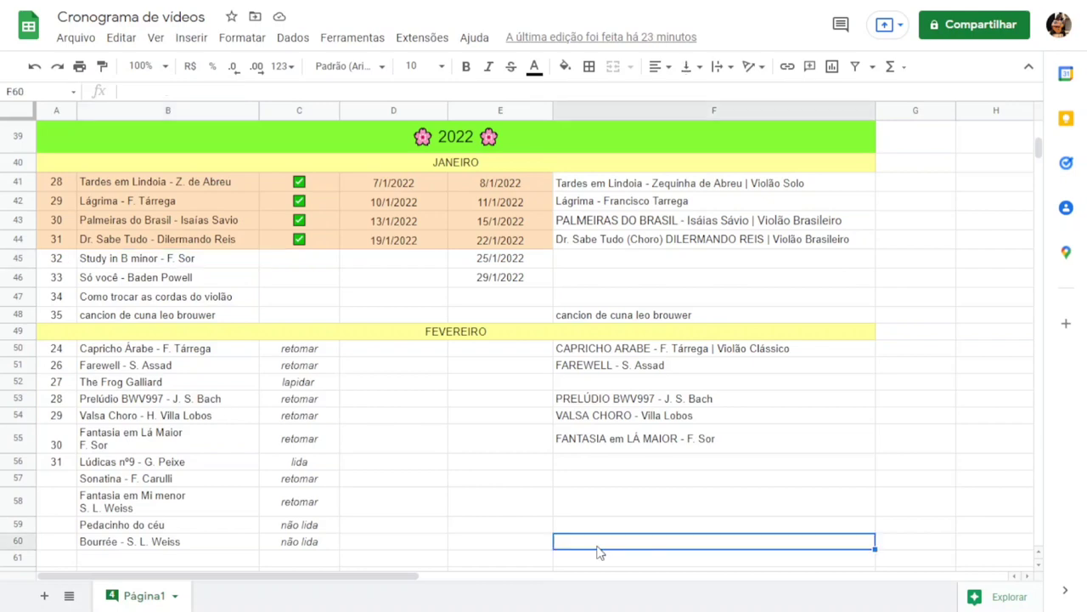
left_click(335, 357)
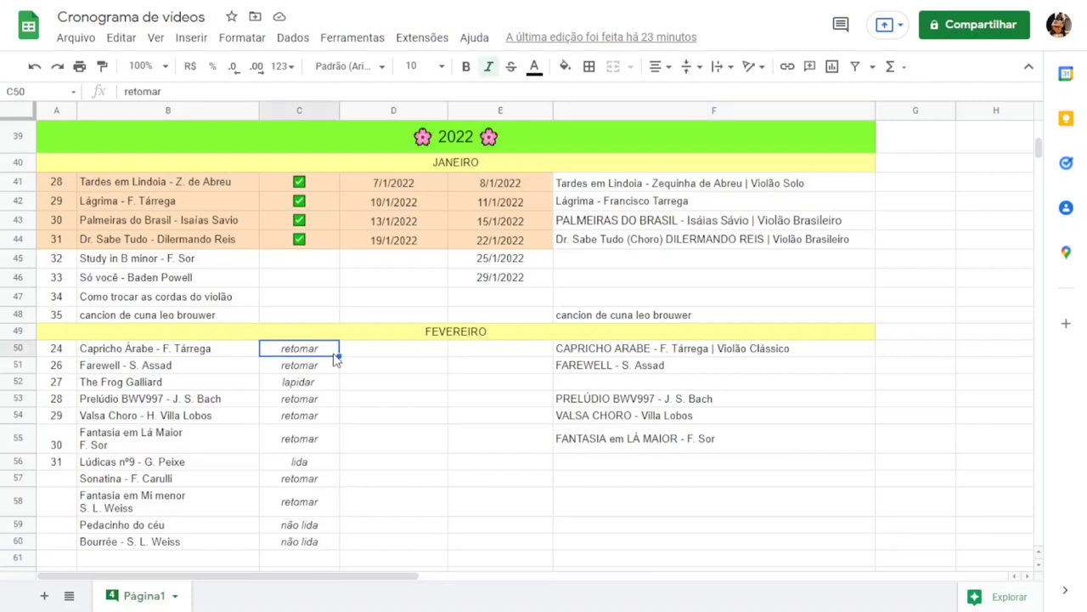
key("Down")
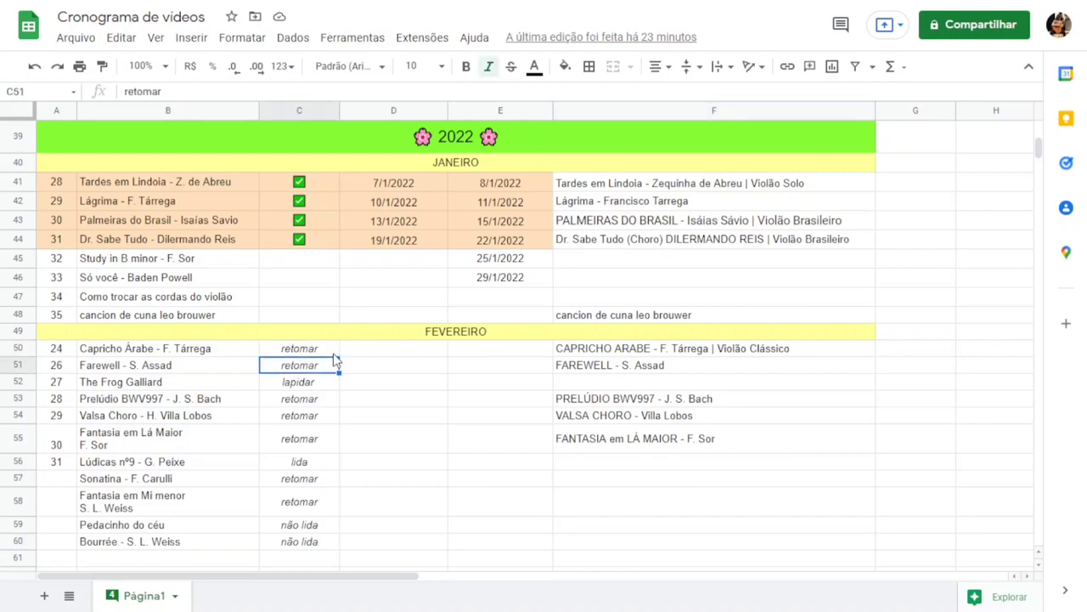
Replace the status of Capricho Árabe in the FEVEREIRO list with text beginning "não l".
left_click(223, 355)
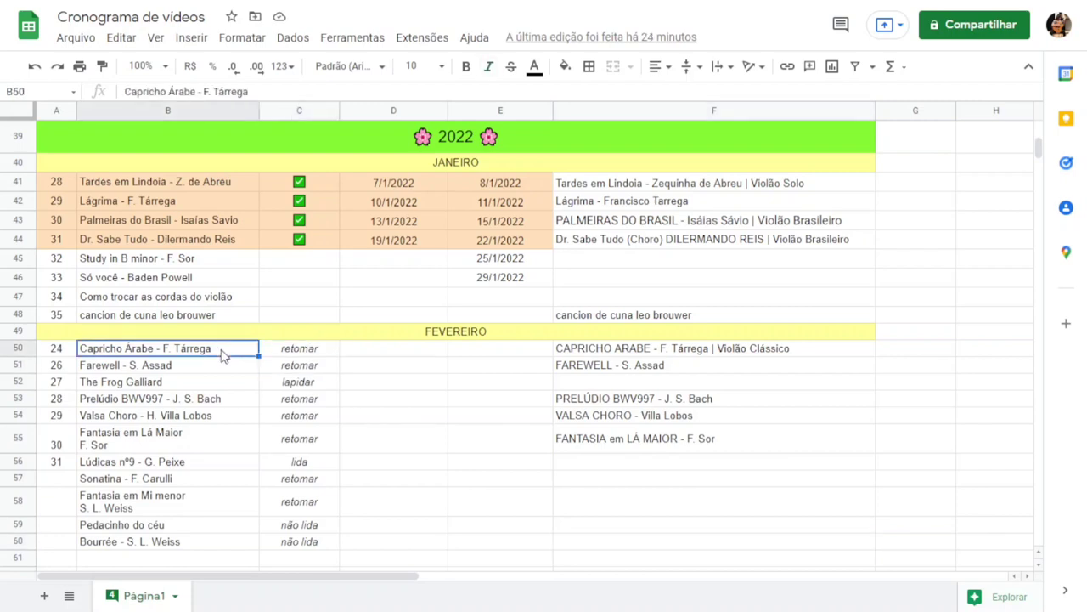
key("Right")
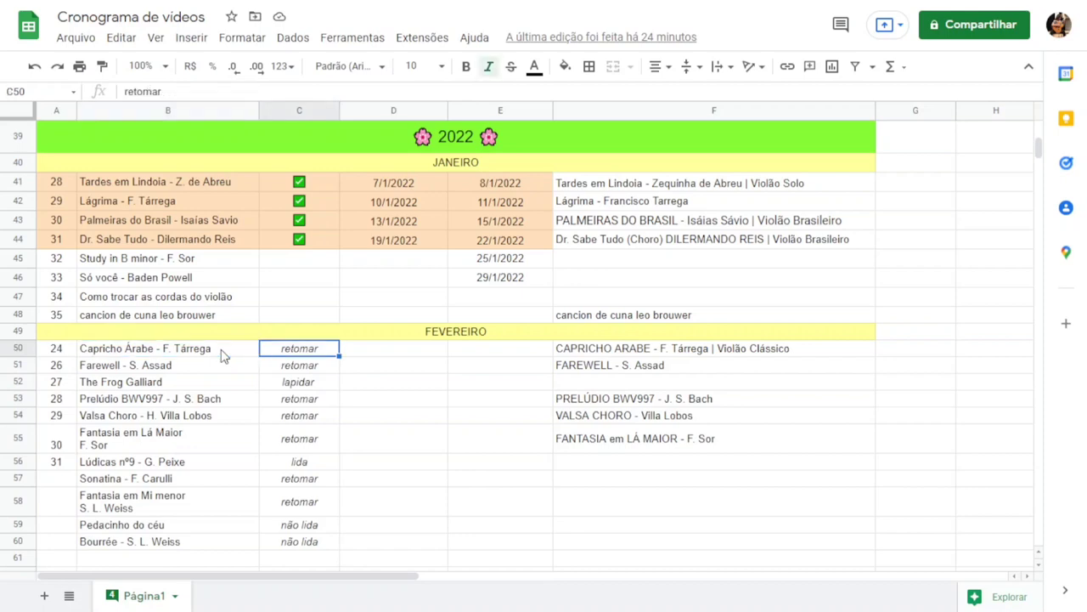
key("Return")
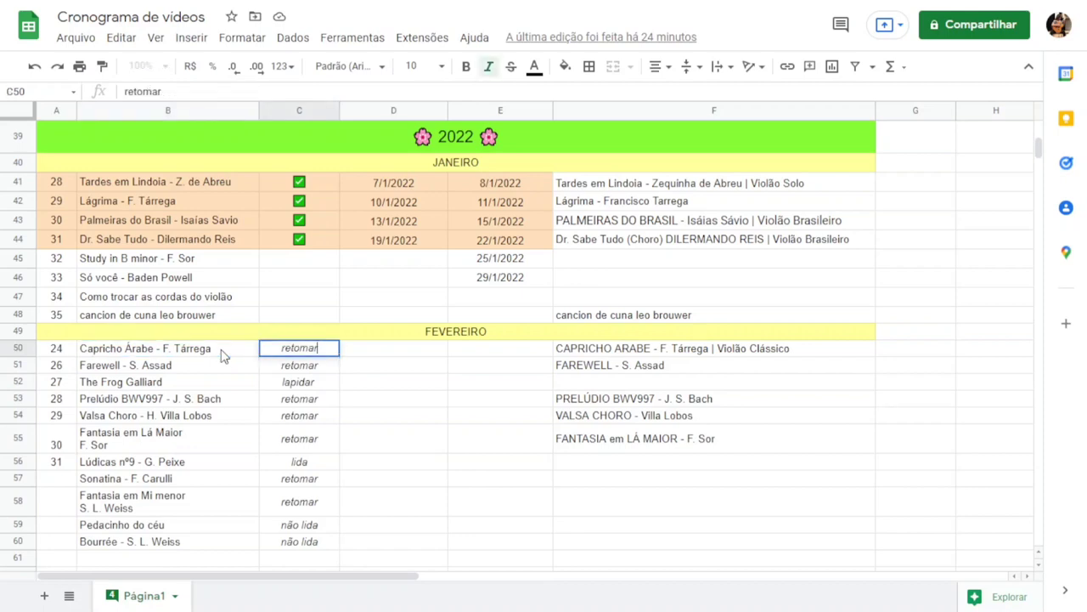
key("BackSpace")
key("BackSpace")
key("BackSpace")
key("BackSpace")
key("BackSpace")
key("BackSpace")
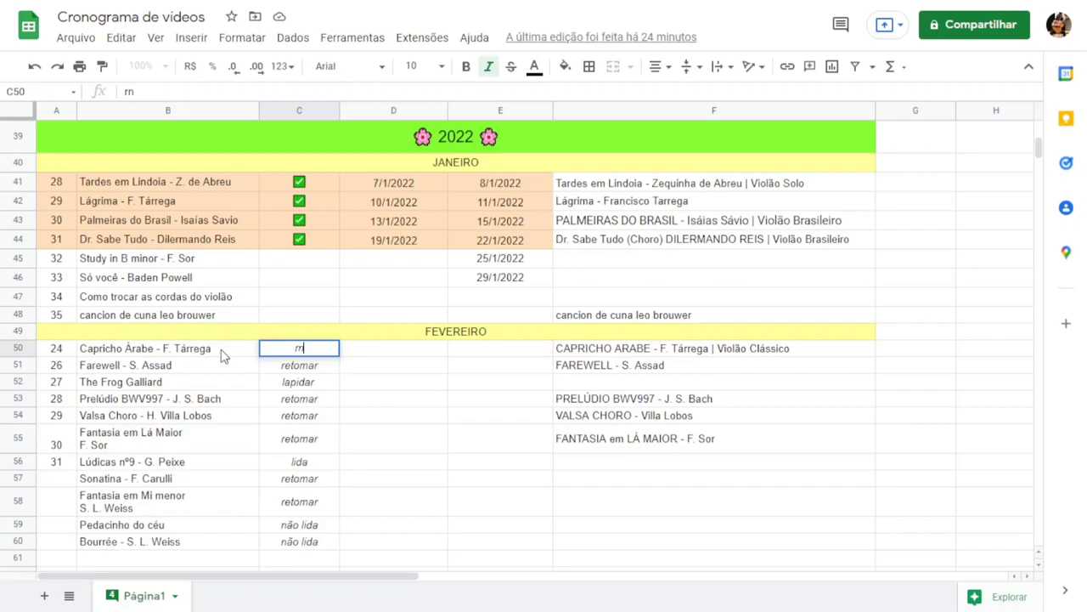
key("BackSpace")
type("não l")
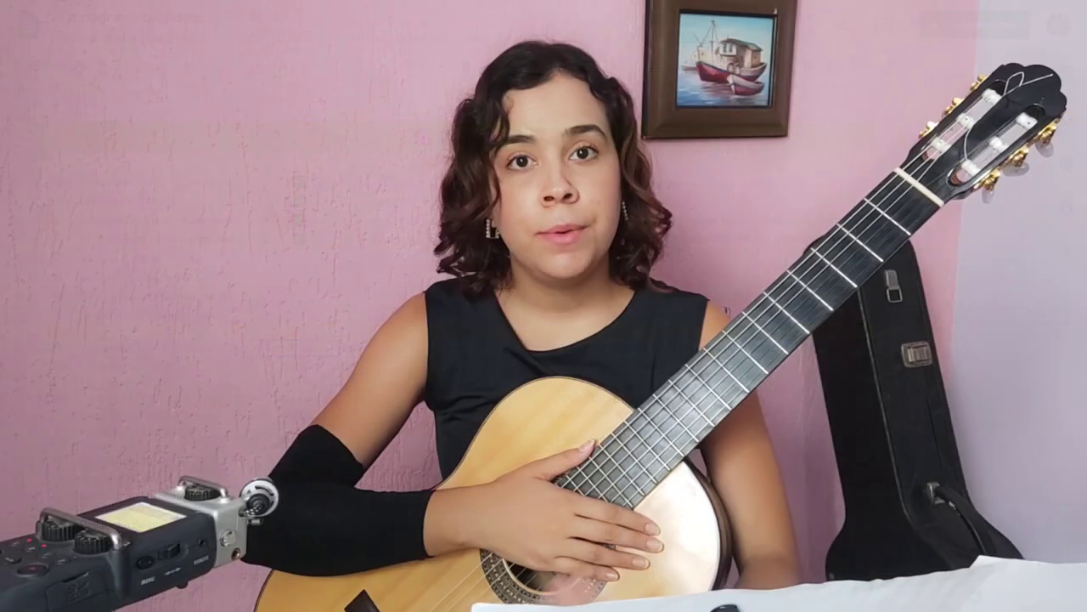